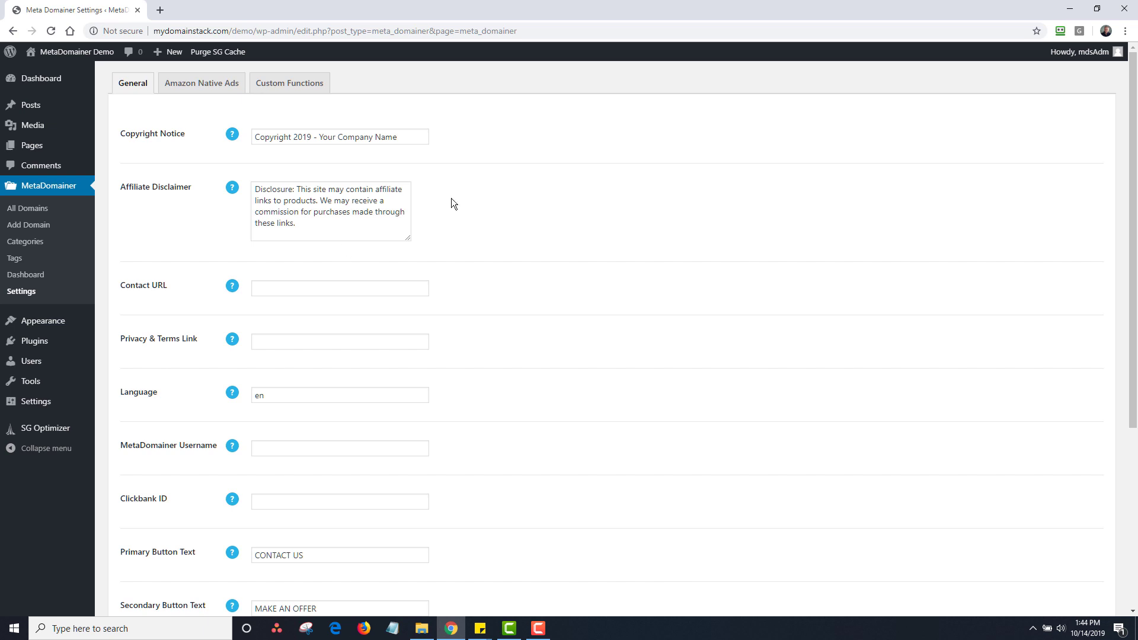
Start a new MetaDomainer domain entry and title it DiscountGolfProducts.com.
click(28, 224)
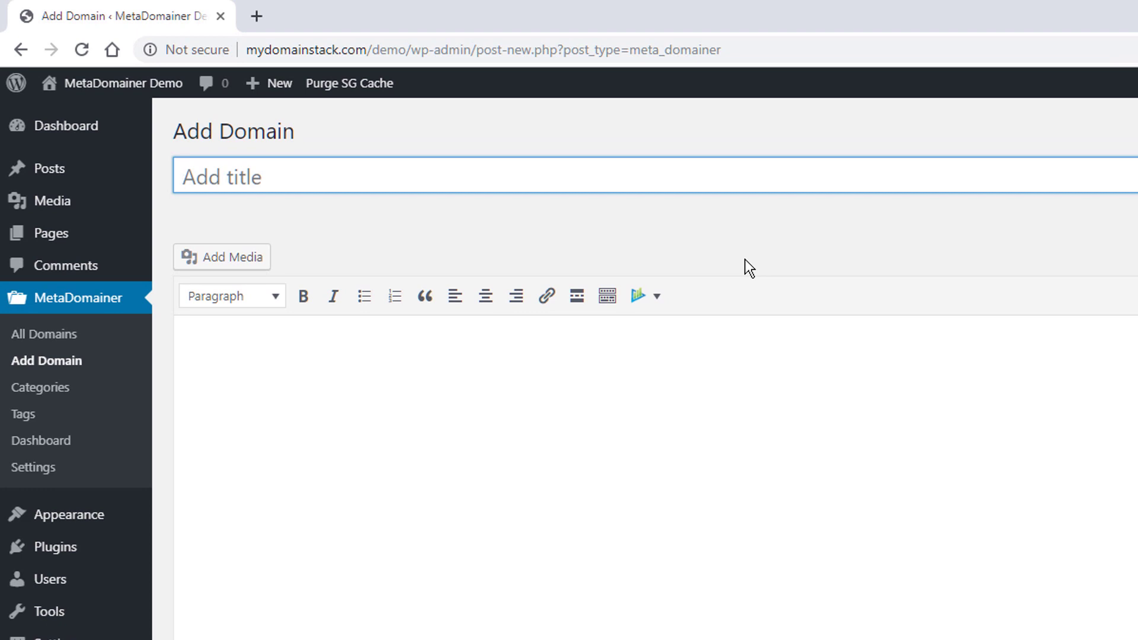
text(DiscountGofl)
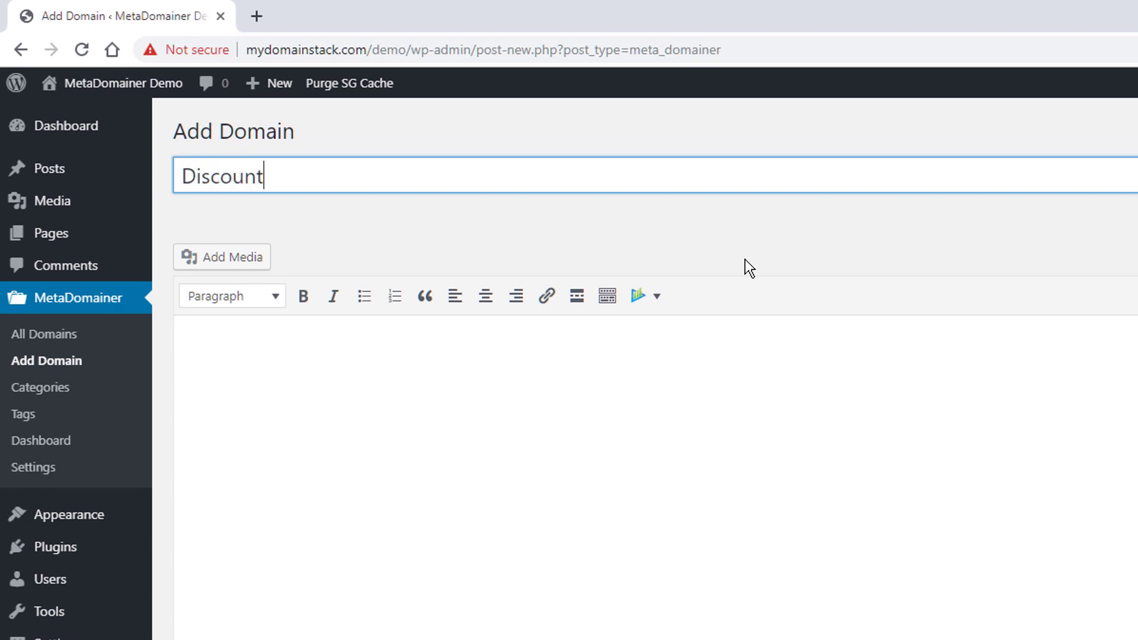
key(BackSpace)
key(BackSpace)
text(lfProducts.com)
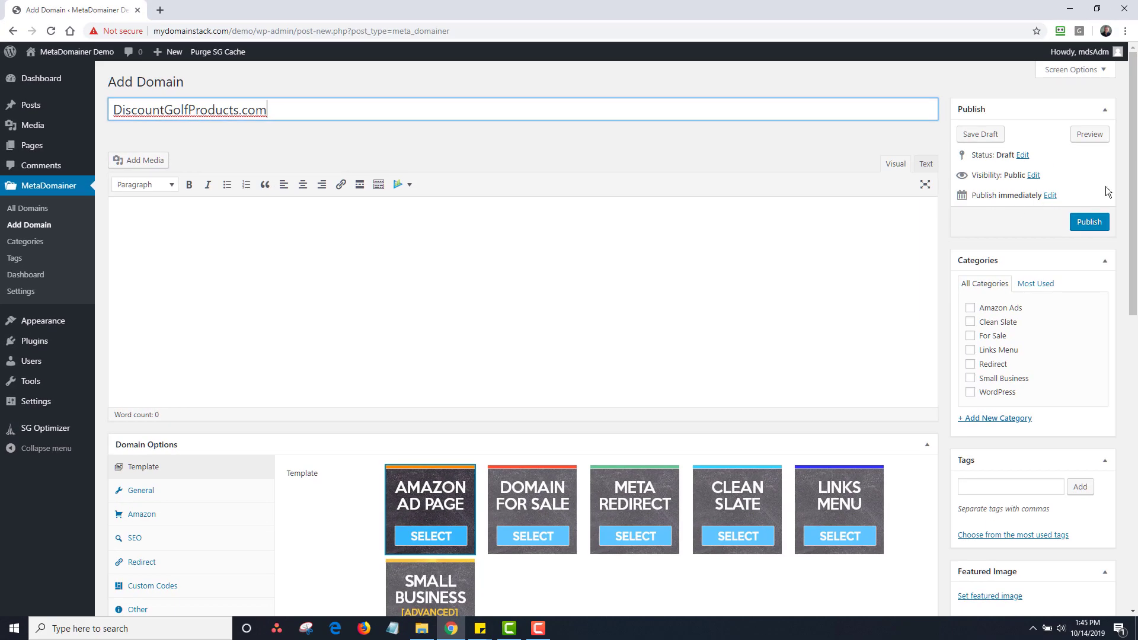
Assign the Domain For Sale template and the For Sale category to the domain, and publish it.
scroll(1129, 208, down, 1)
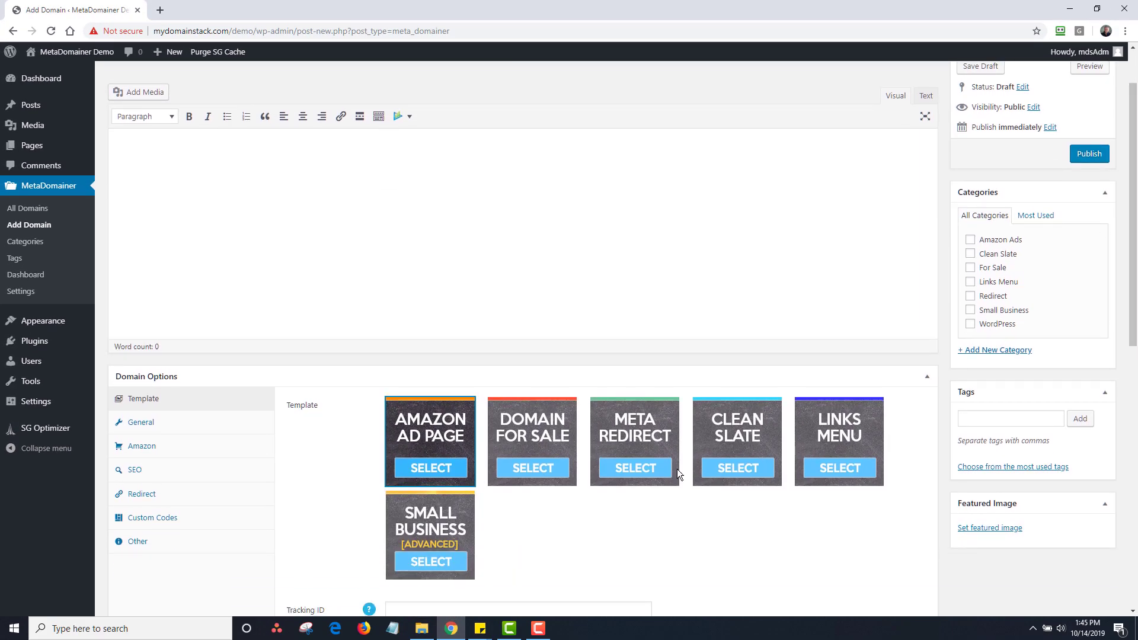
click(551, 444)
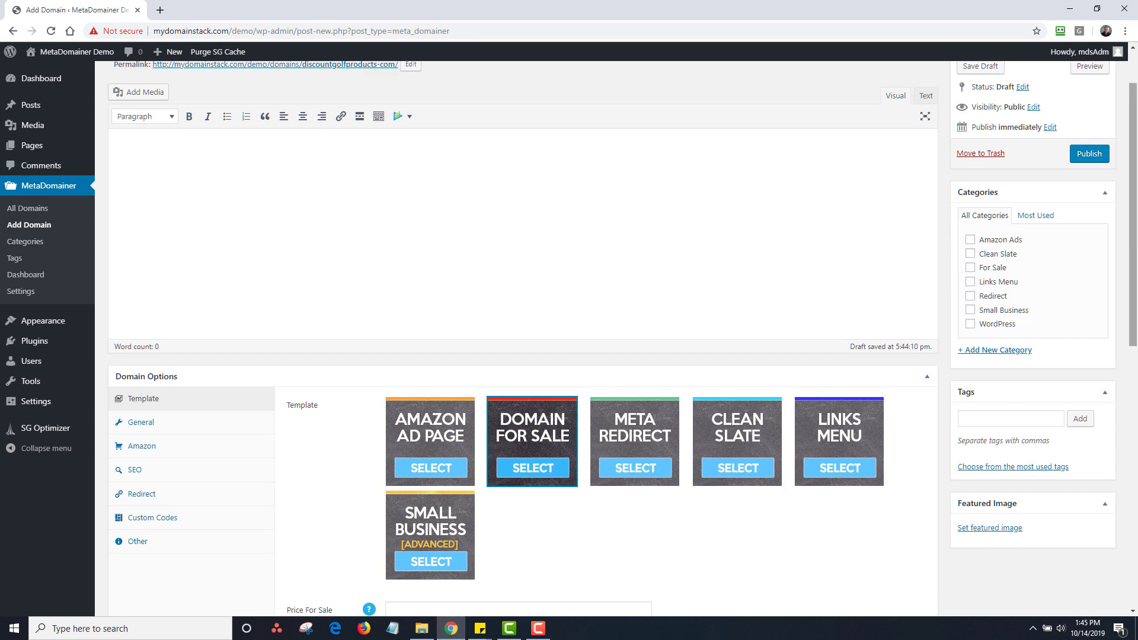
scroll(1007, 326, up, 1)
click(969, 336)
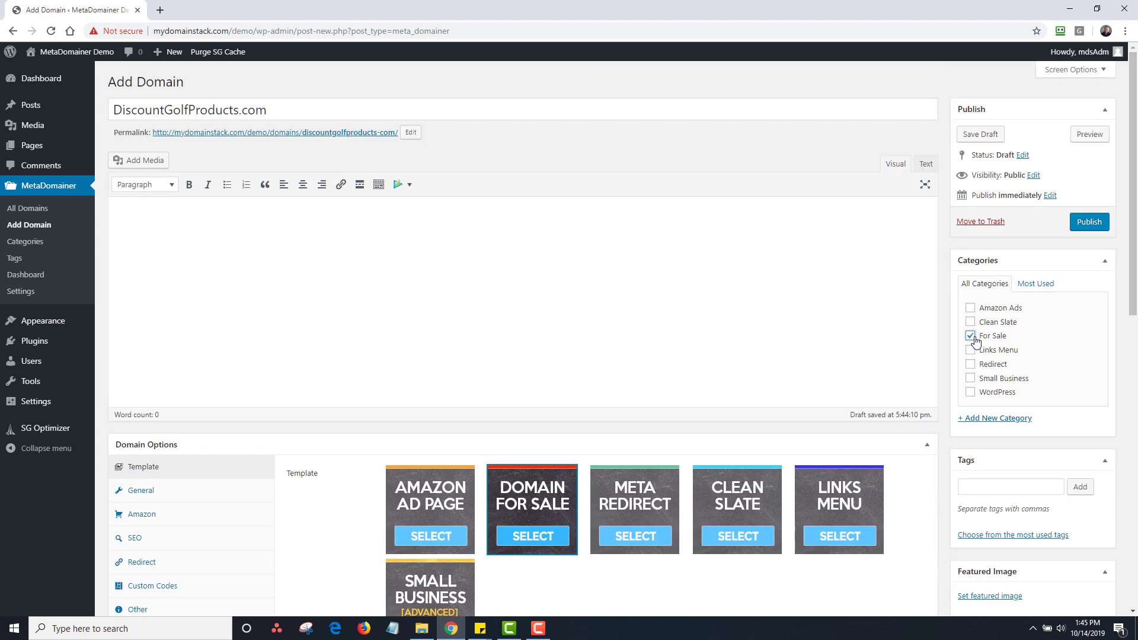
click(1086, 223)
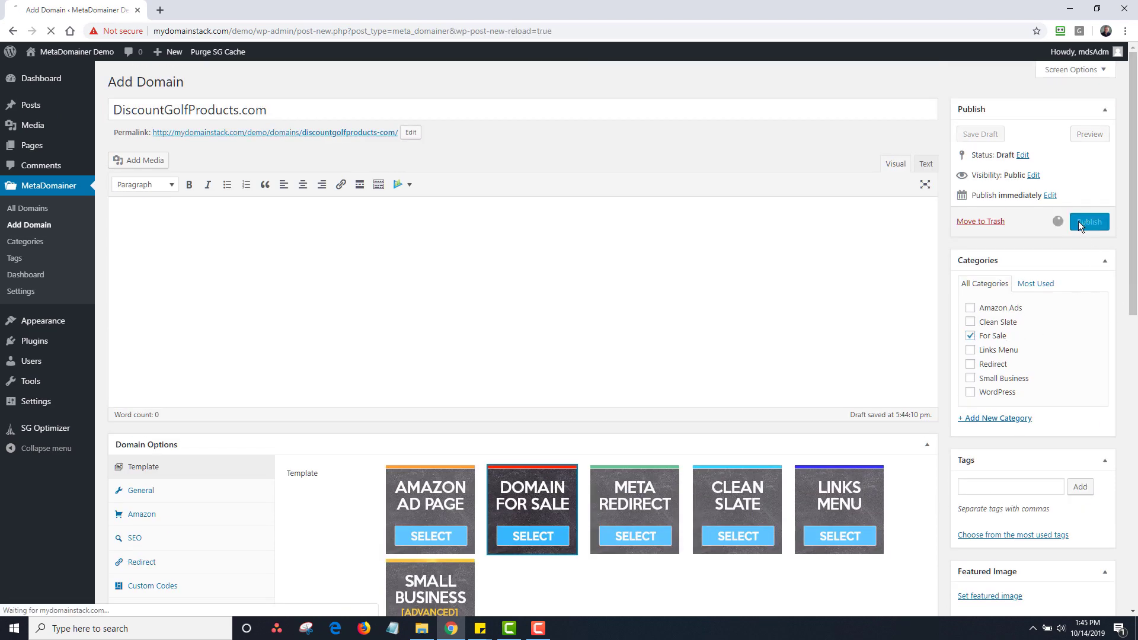
Open the published domain's permalink in a new browser tab and view the landing page.
right_click(325, 195)
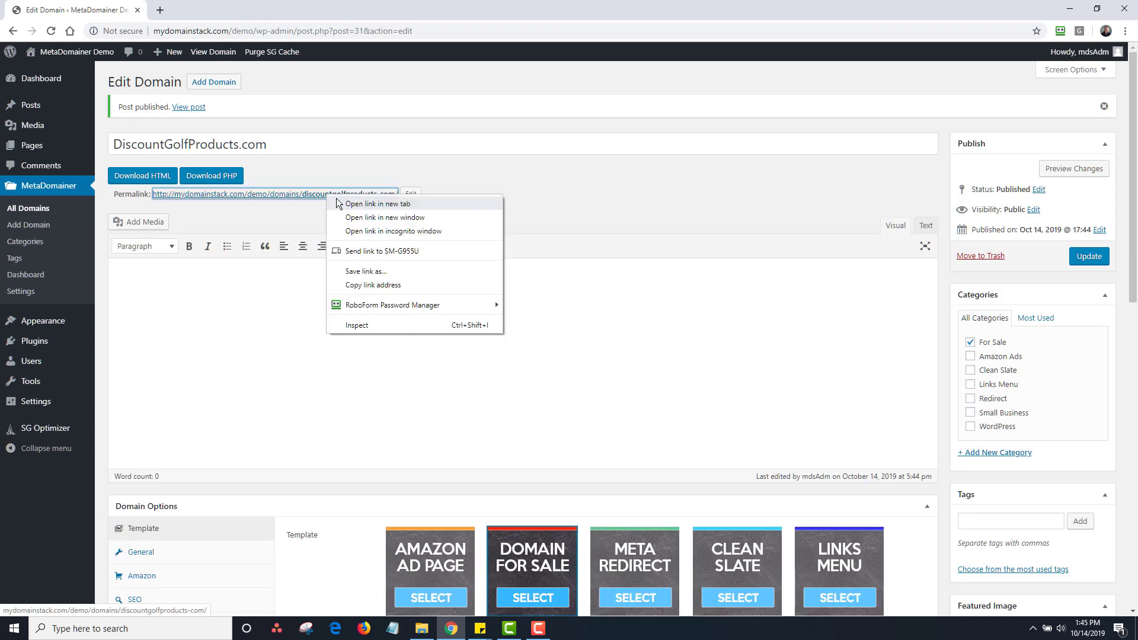
click(341, 208)
click(191, 10)
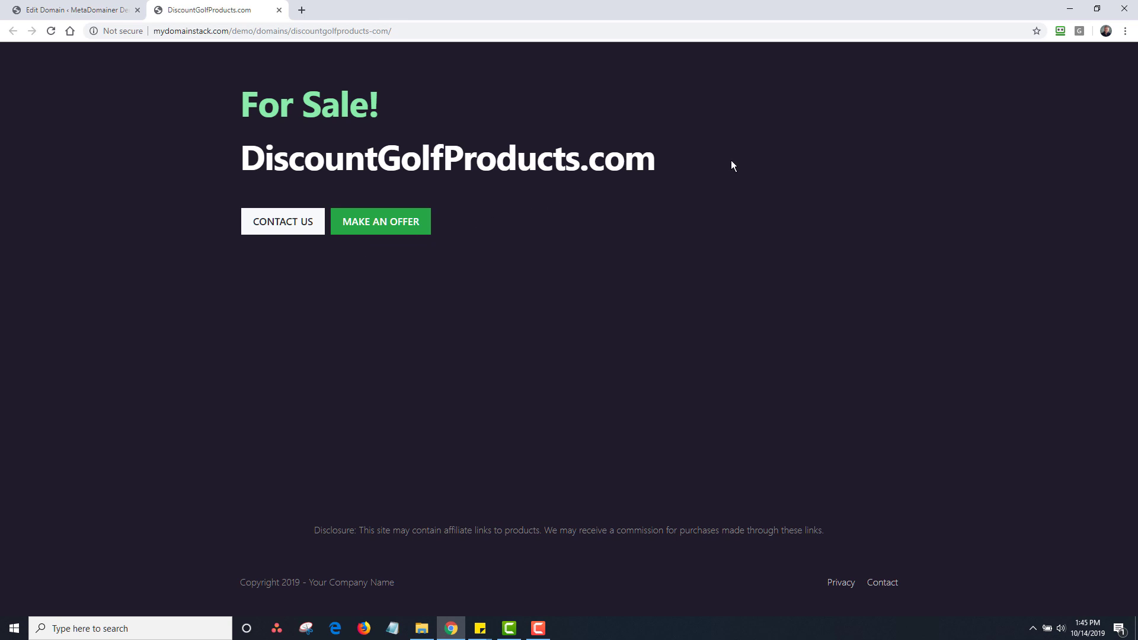
In the domain editor, set the Custom Menu option to MyAffiliateLinks1 and update the domain.
click(61, 18)
drag(1132, 175, 1133, 368)
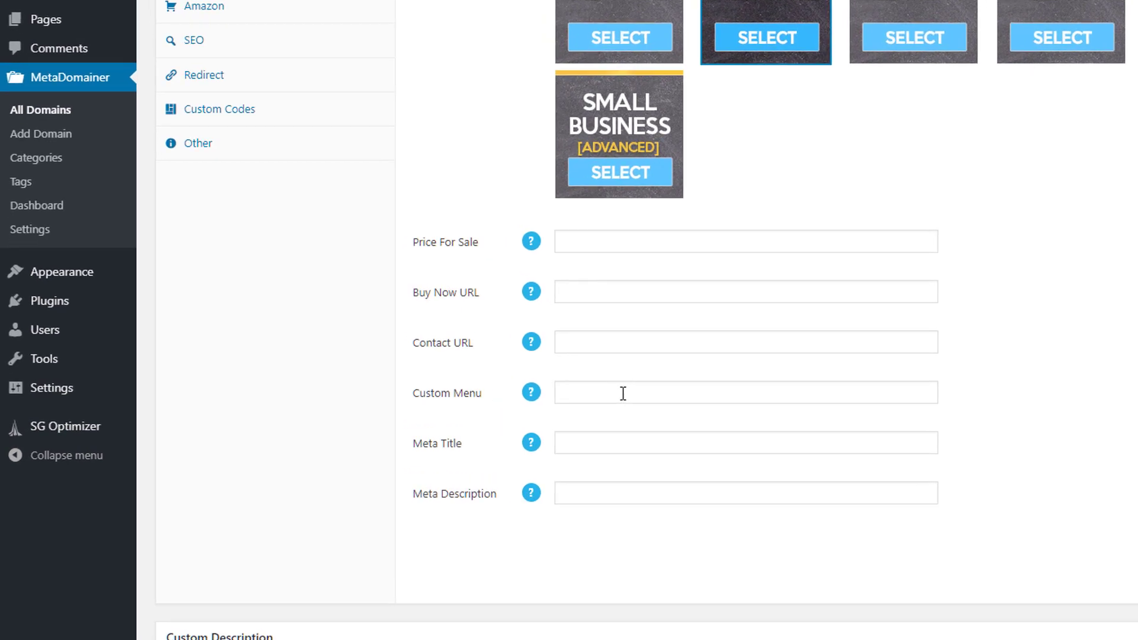
click(623, 393)
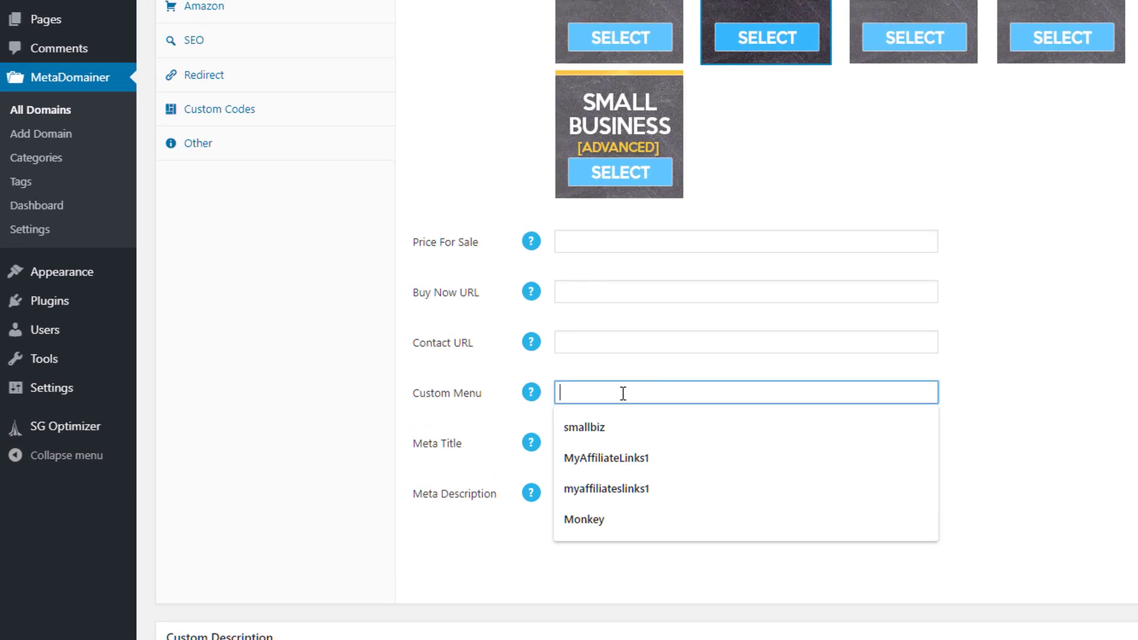
click(610, 457)
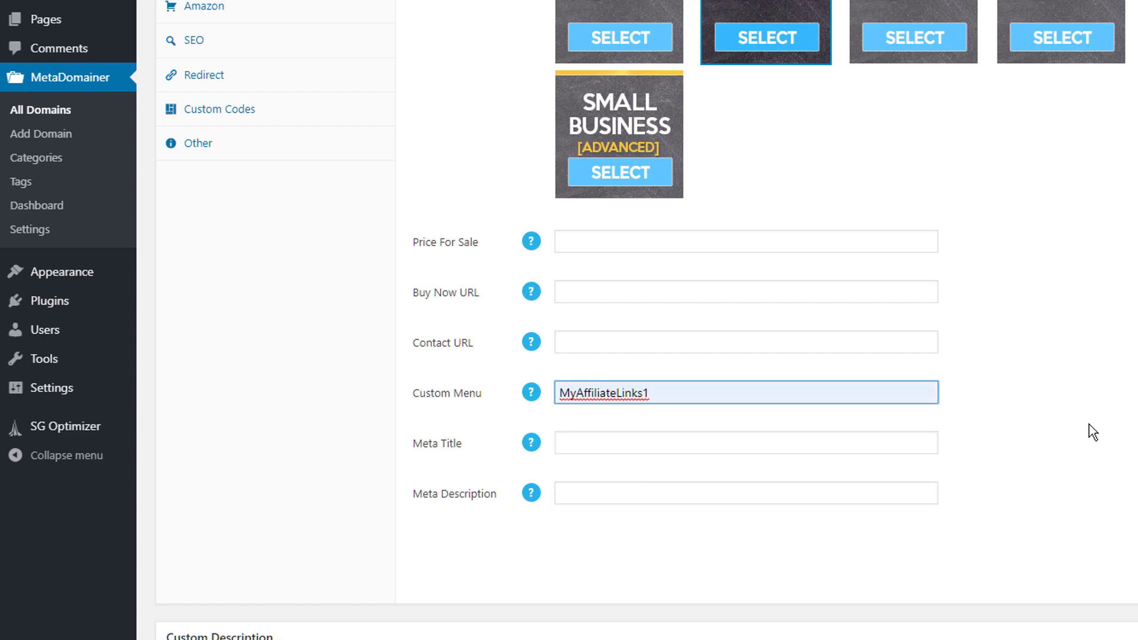
scroll(1090, 195, up, 6)
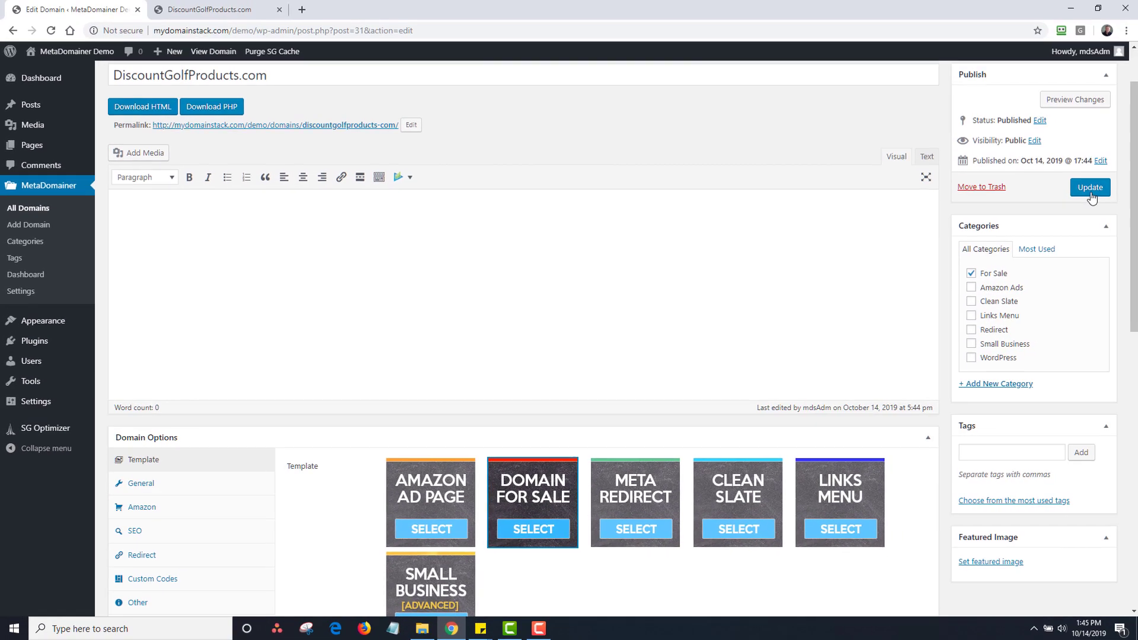
click(1089, 187)
Reload the live DiscountGolfProducts.com page to check the custom menu, and return to the domain editor.
click(210, 9)
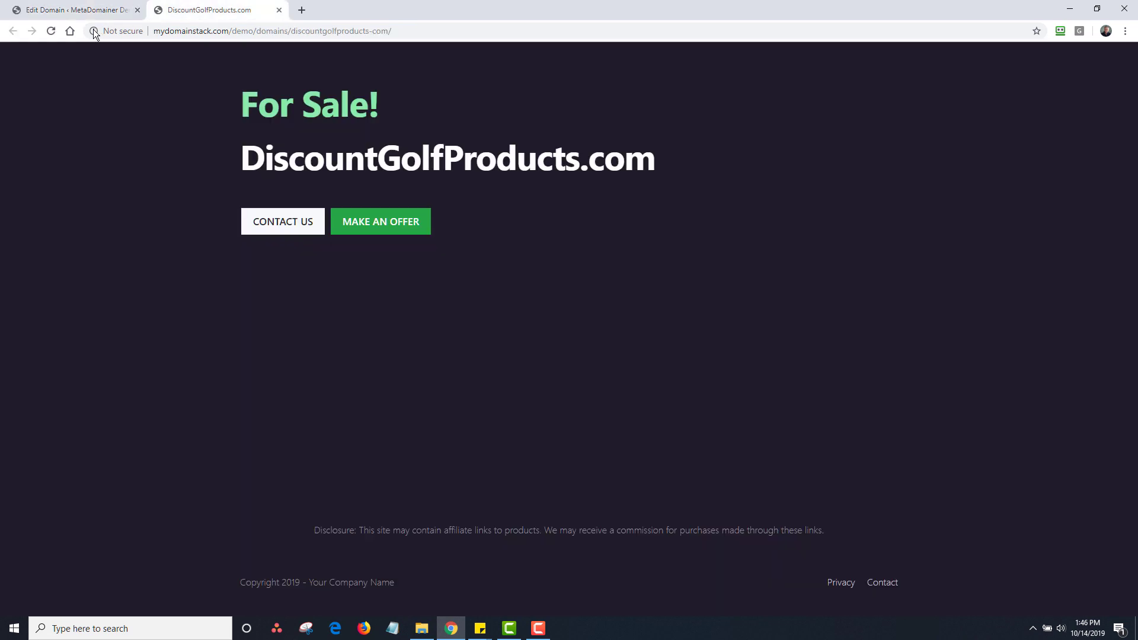
click(51, 30)
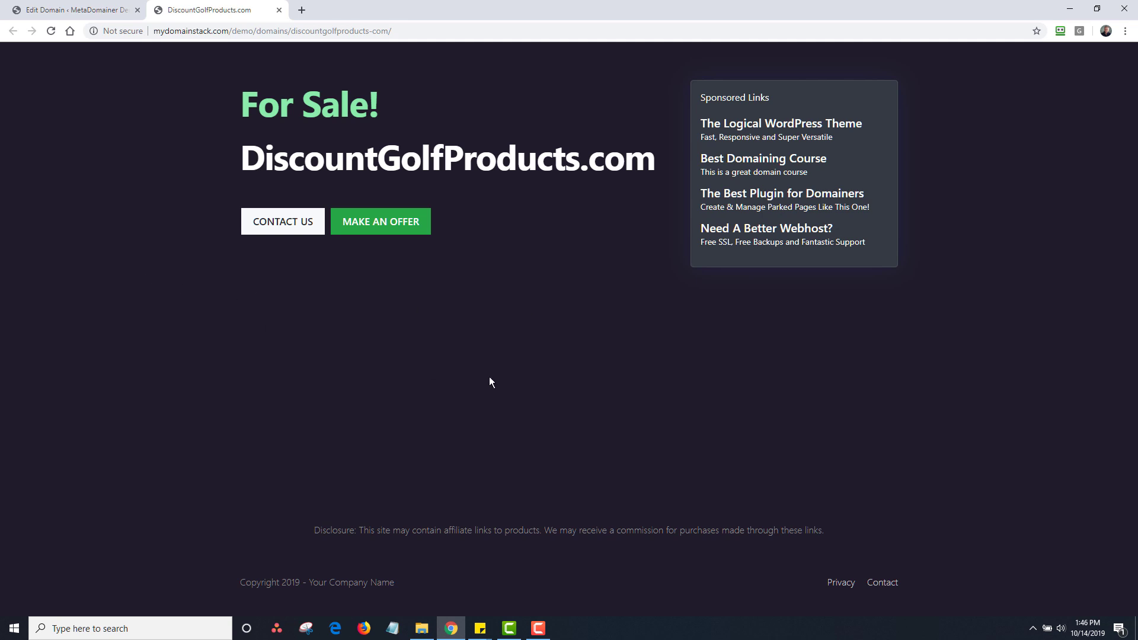
click(53, 12)
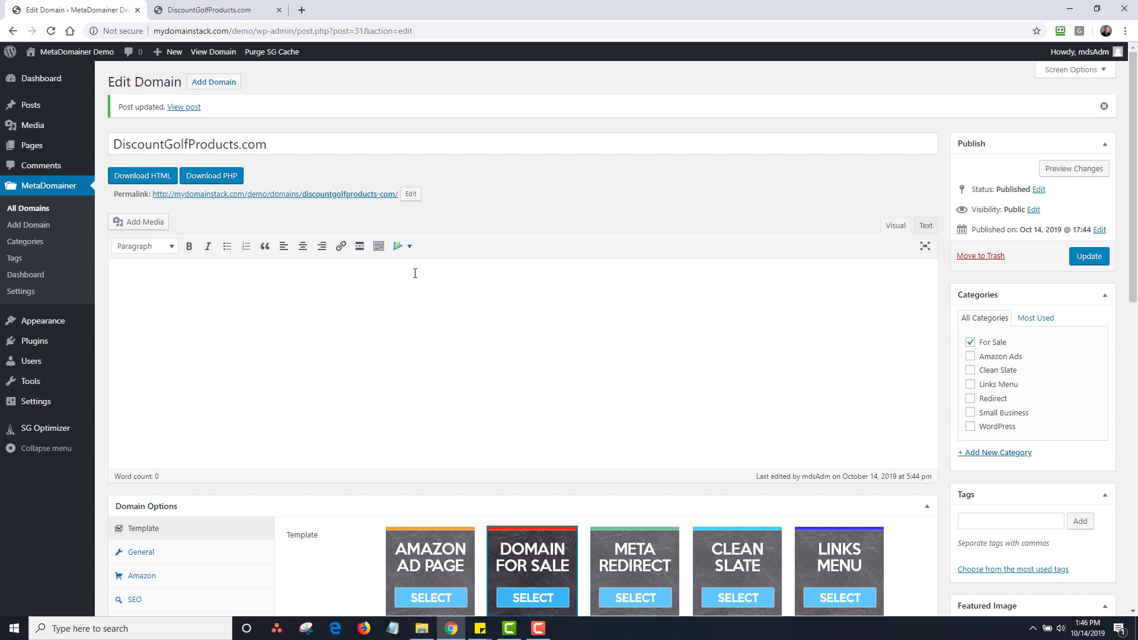
Insert the Amazon Ads shortcode sample into the domain's content, and delete the inserted text.
click(406, 245)
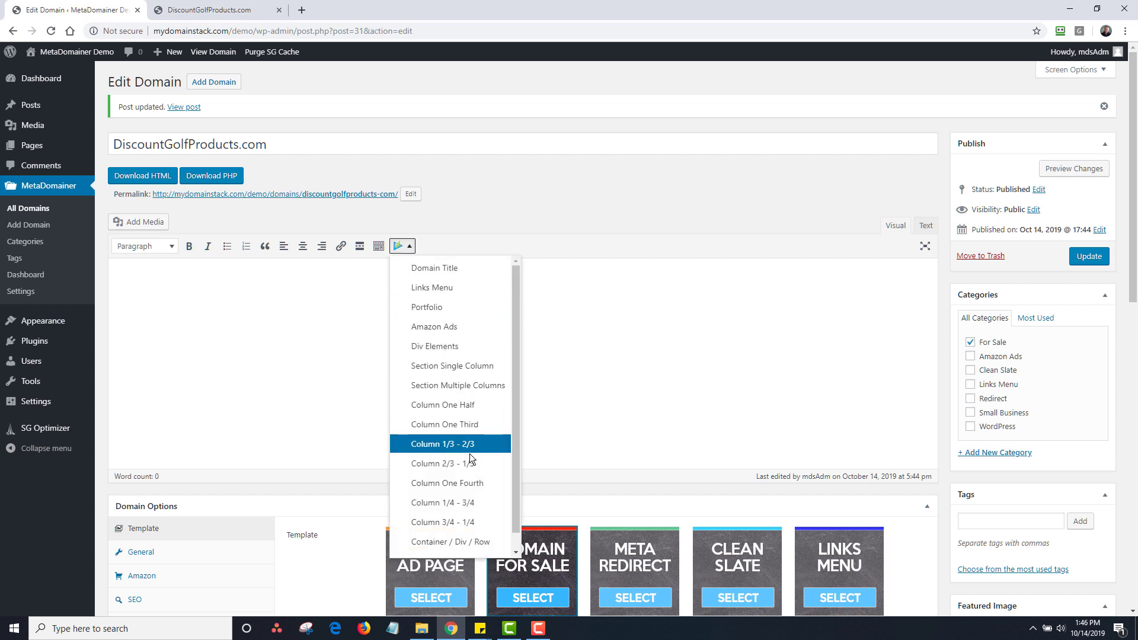
click(434, 327)
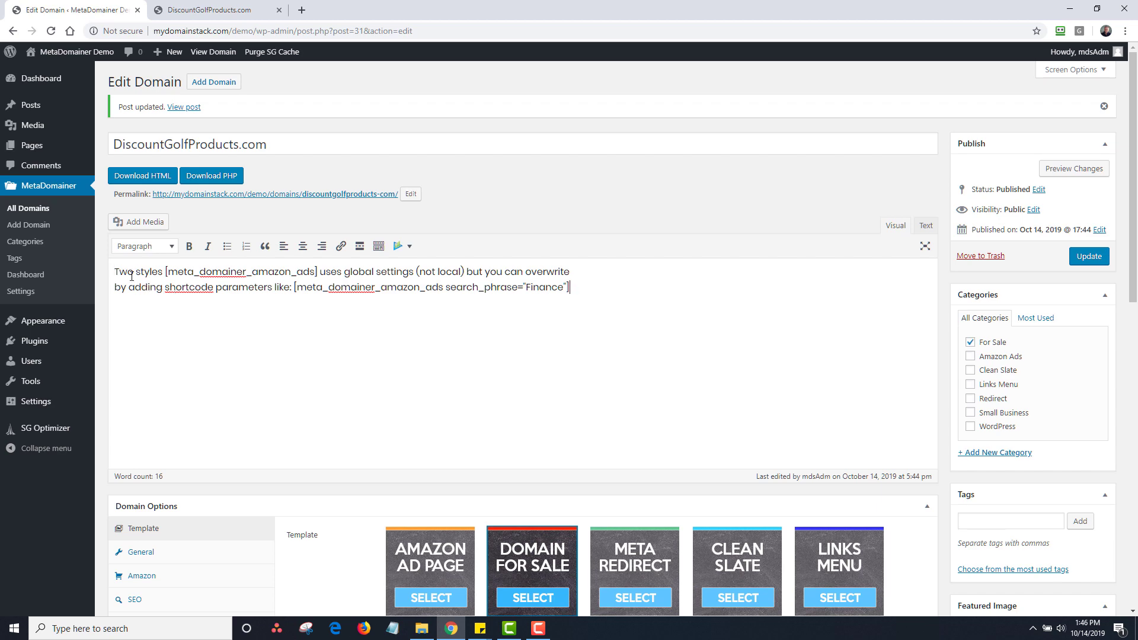
drag(117, 272, 590, 304)
key(BackSpace)
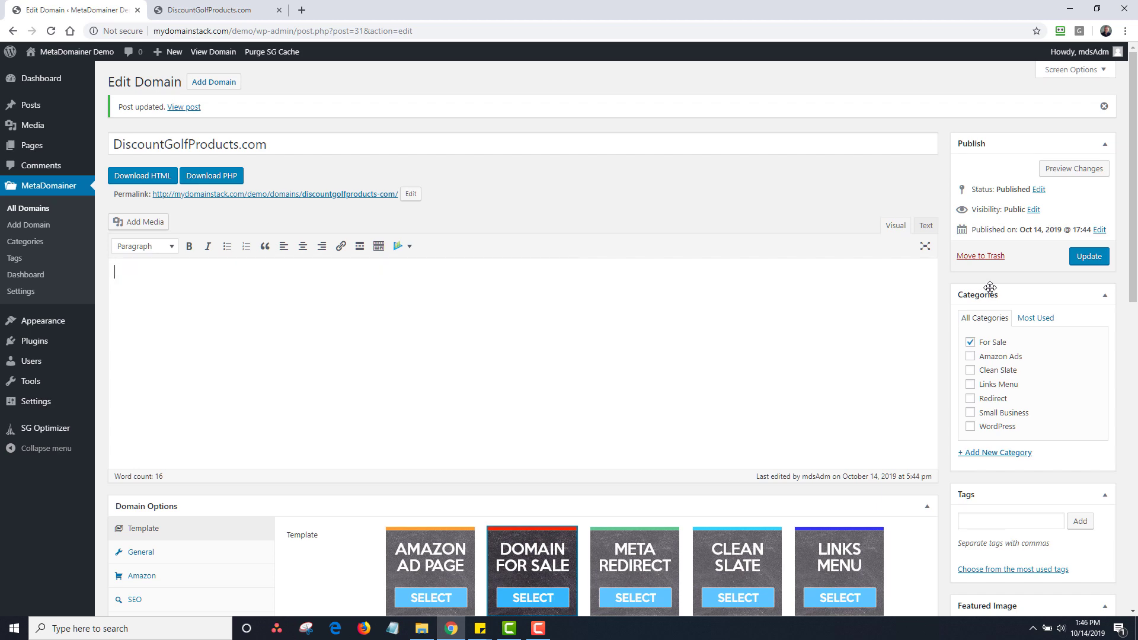
Examine the domain's template fields and its General settings, from Company Name down to the Enable JS option.
scroll(947, 368, down, 7)
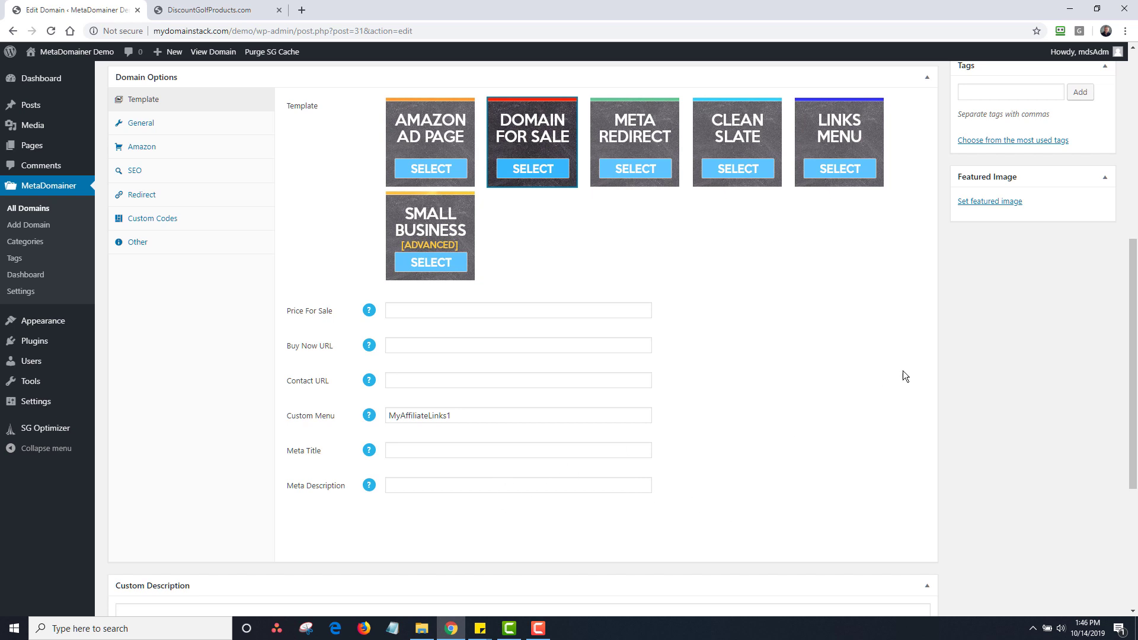
click(177, 126)
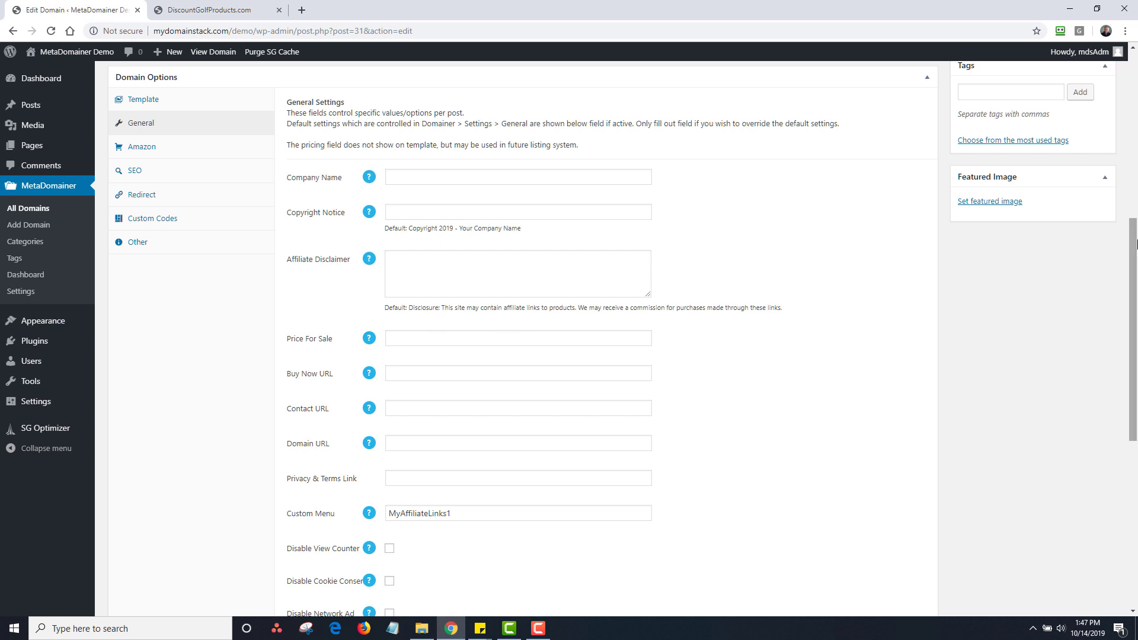
scroll(1074, 280, down, 3)
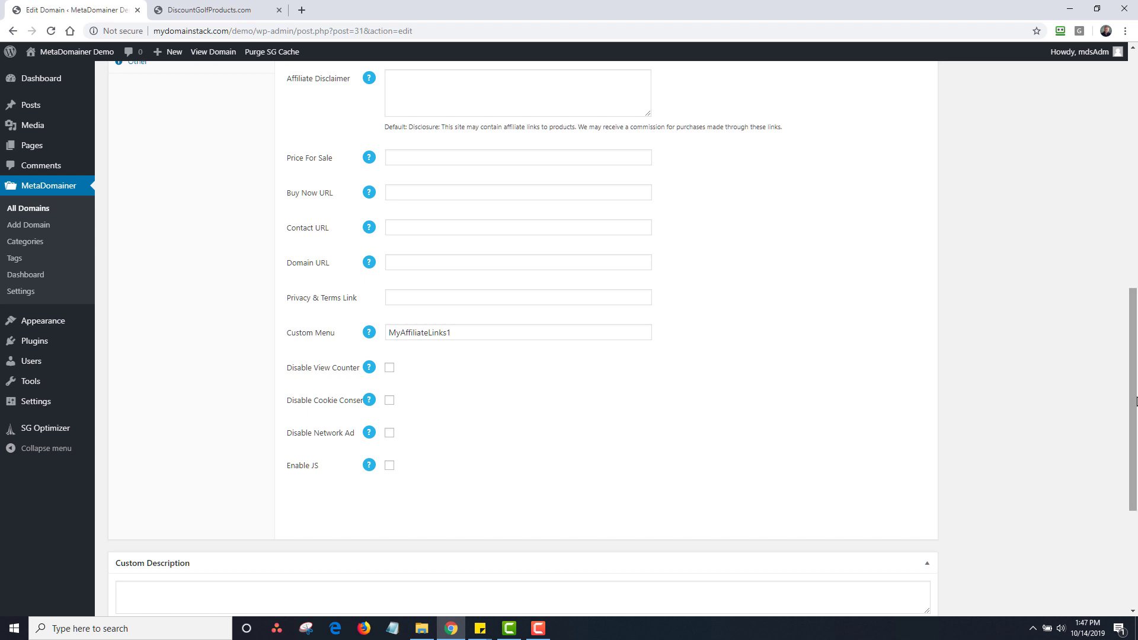
scroll(686, 371, up, 1)
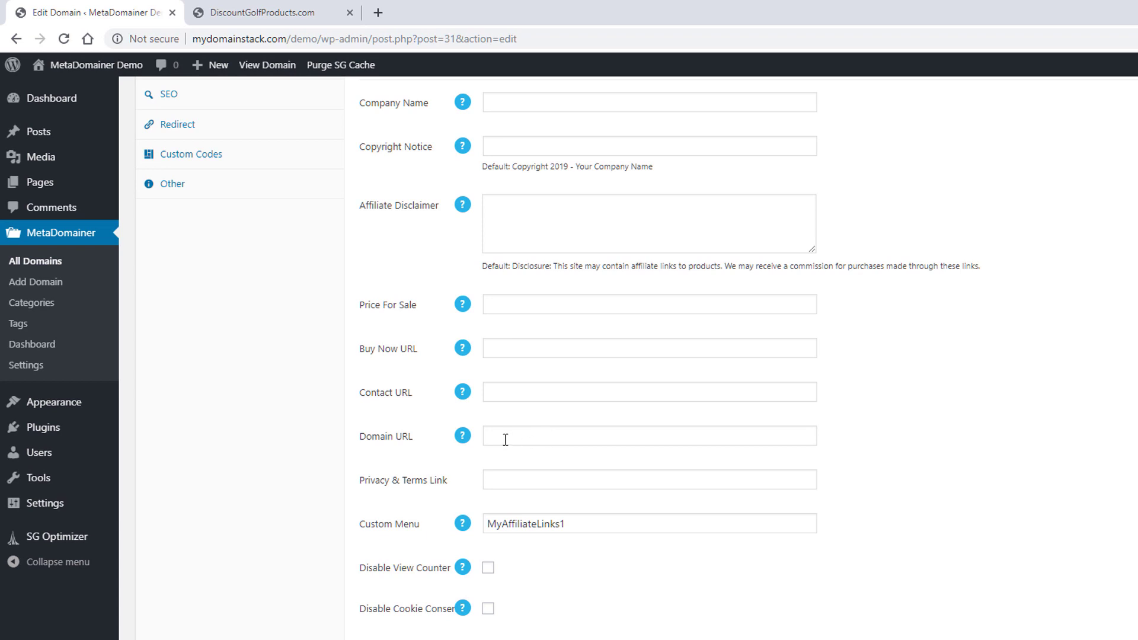
scroll(782, 423, up, 6)
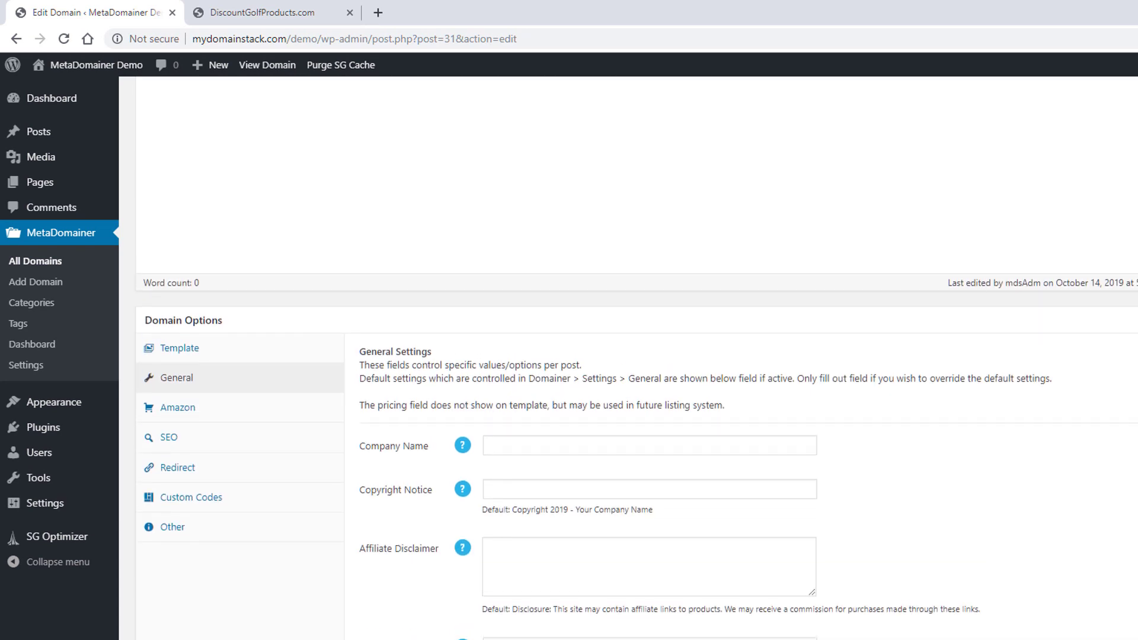
scroll(1036, 355, up, 1)
Examine the domain's Amazon Native Search Ads fields, from Tracking ID down to Category.
click(223, 472)
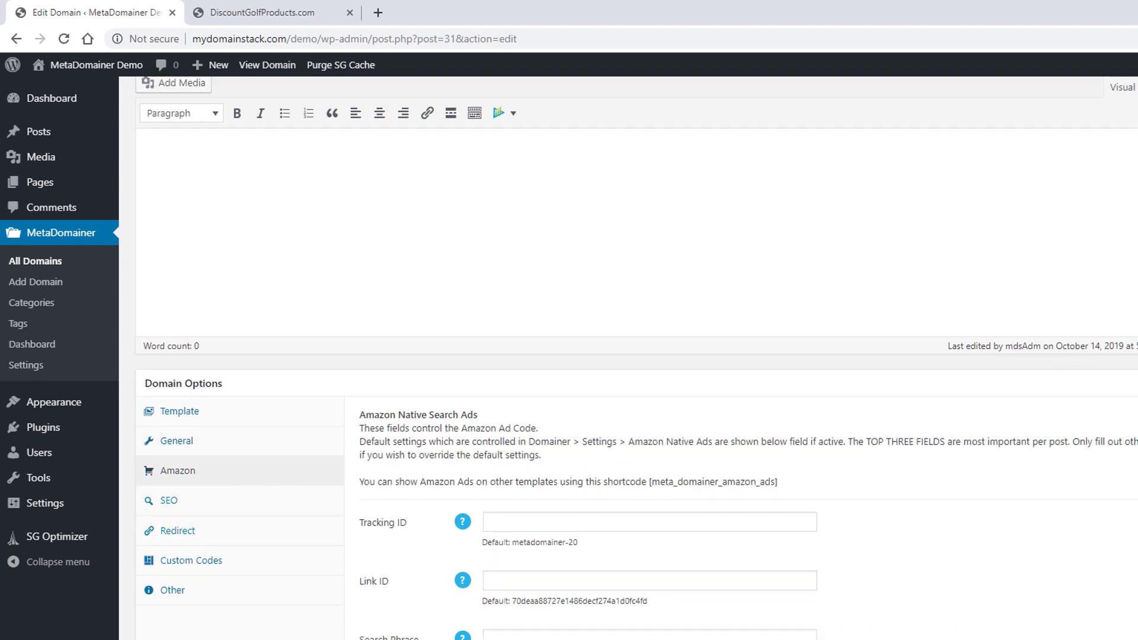
scroll(637, 355, down, 10)
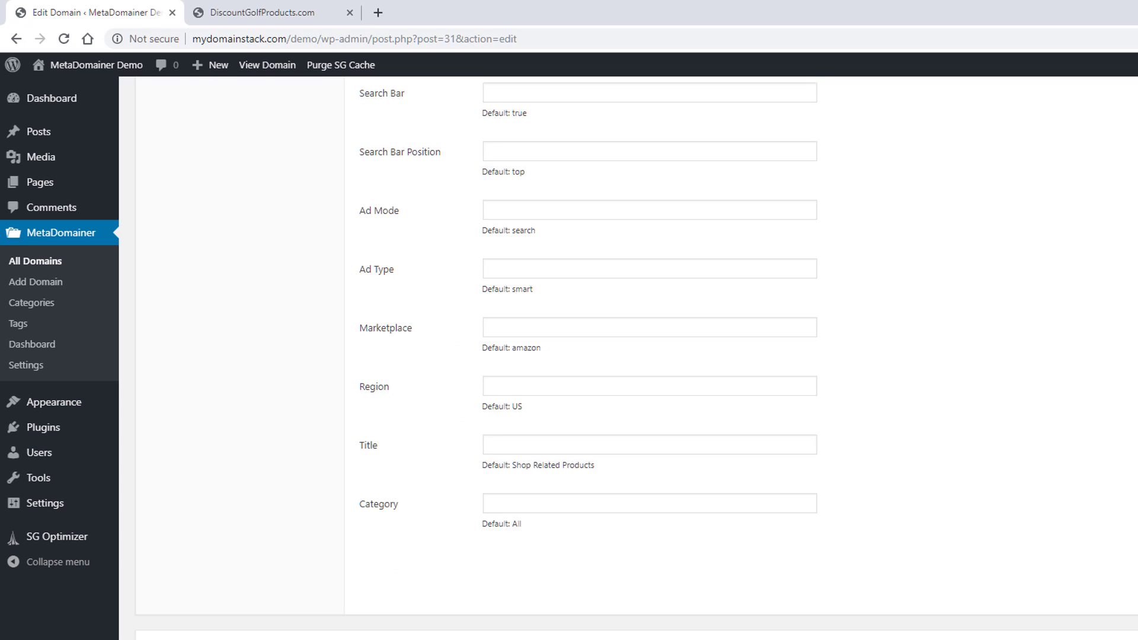
scroll(637, 356, down, 1)
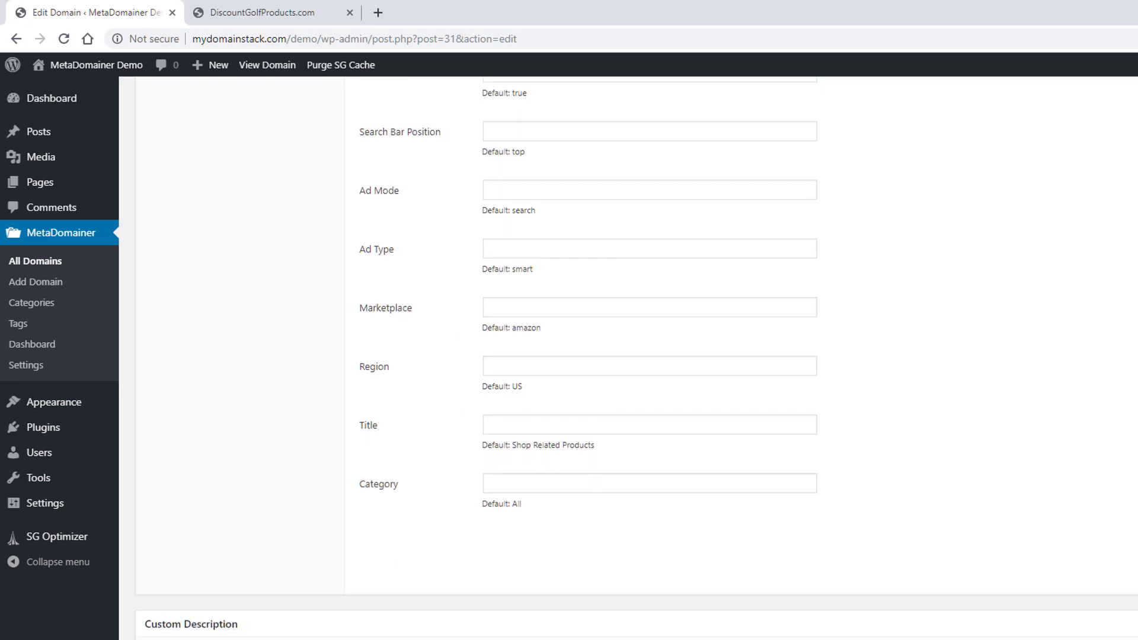
scroll(385, 497, up, 13)
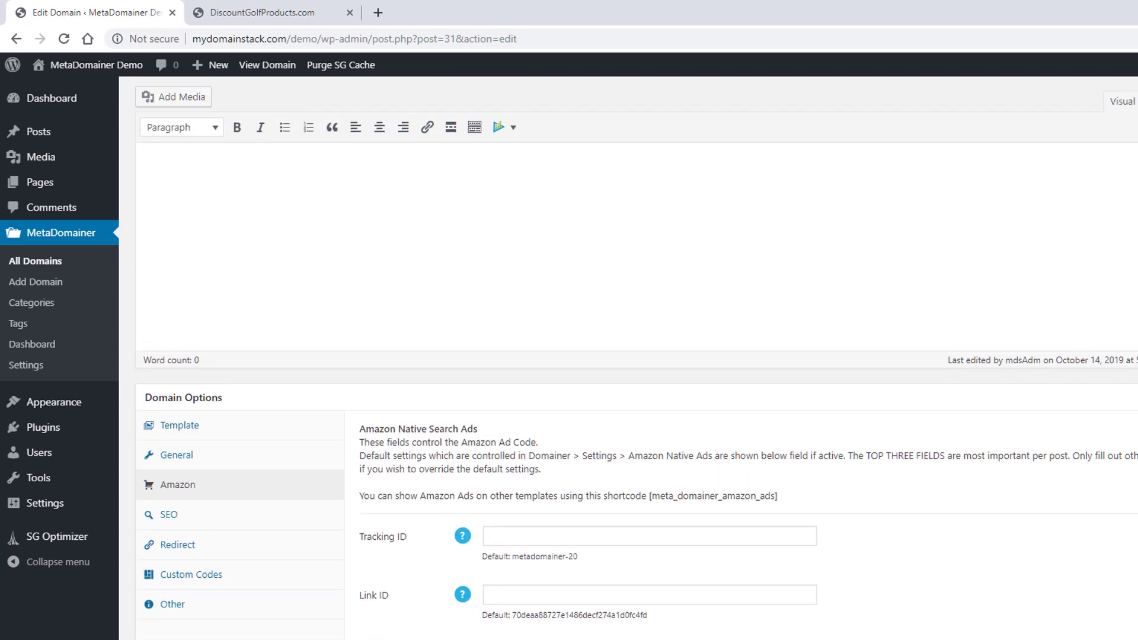
Examine the domain's SEO, Redirect and Custom Codes options and the Custom Description box, and return to the template choices.
click(292, 520)
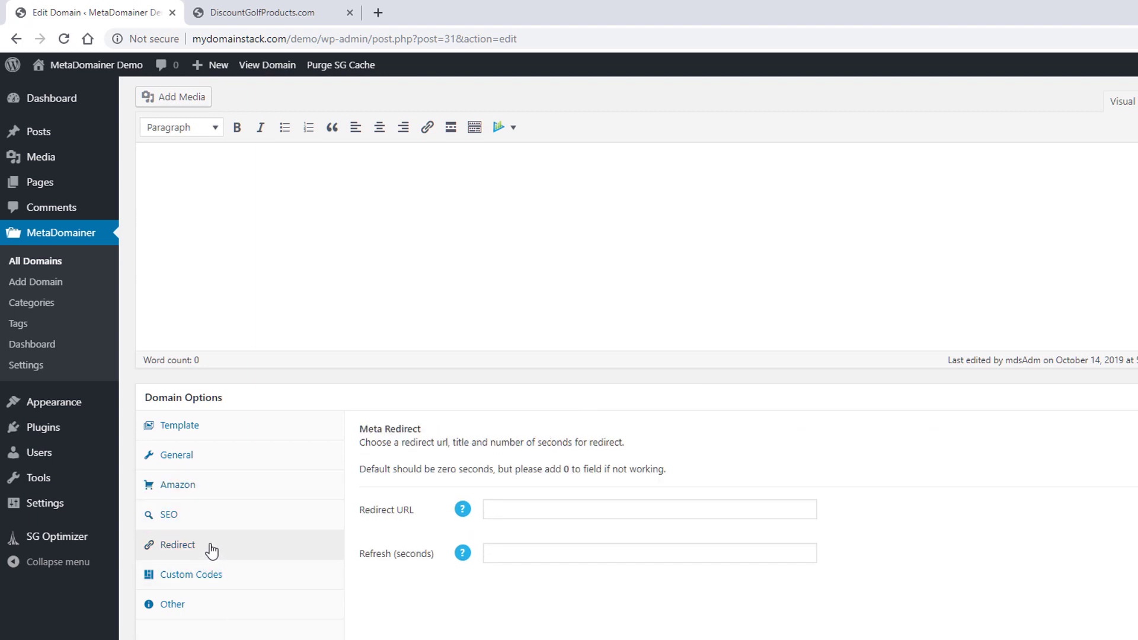
click(212, 577)
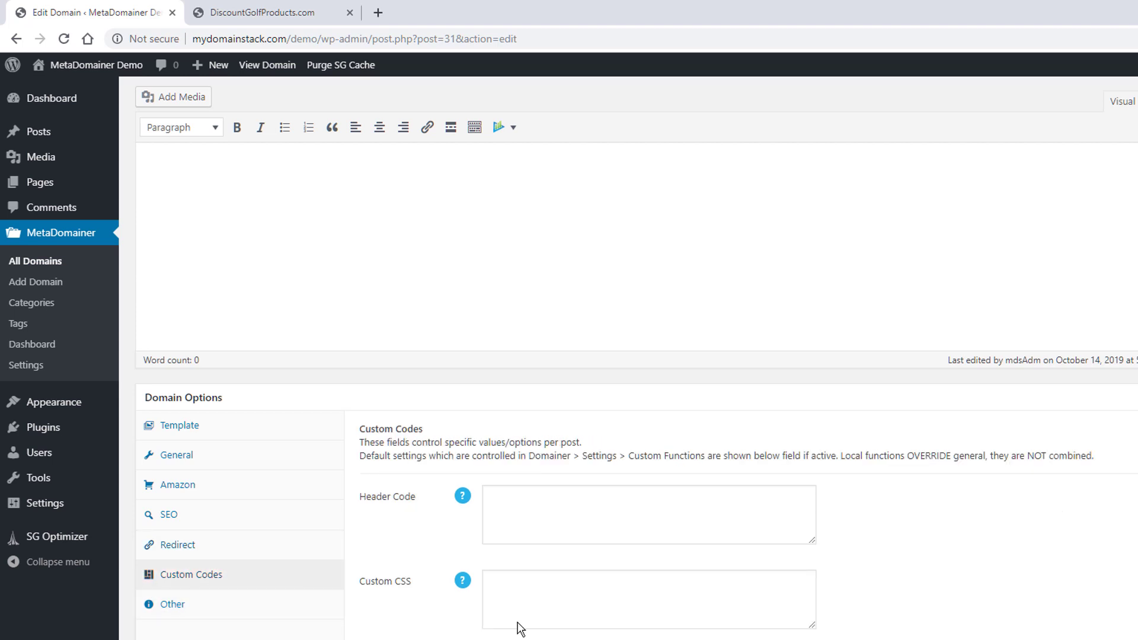
scroll(637, 385, down, 4)
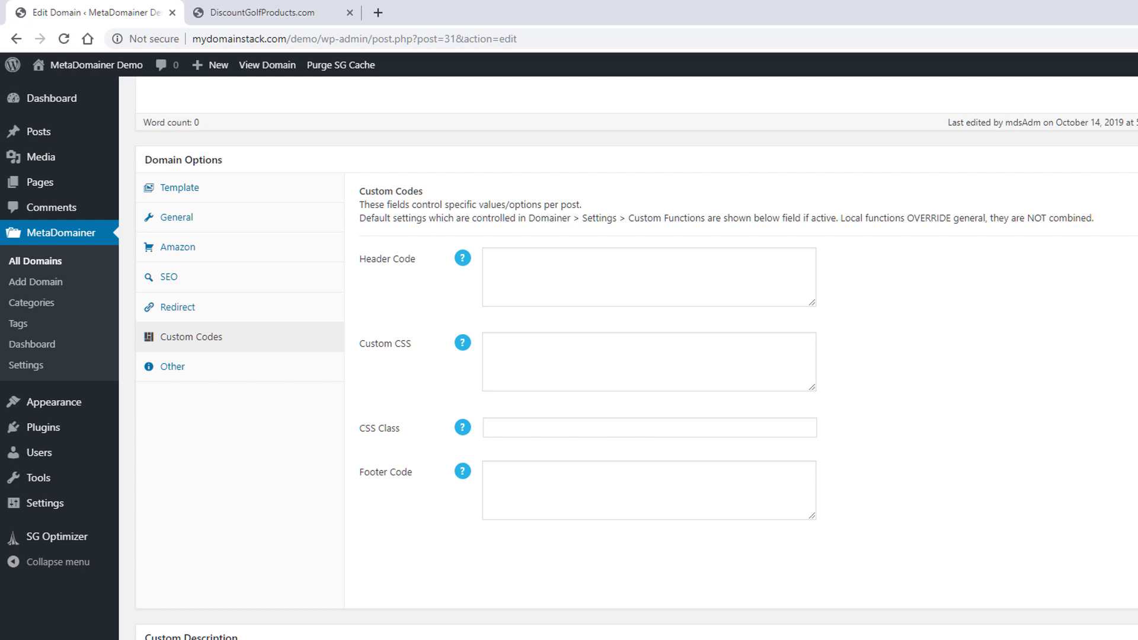
scroll(779, 446, down, 3)
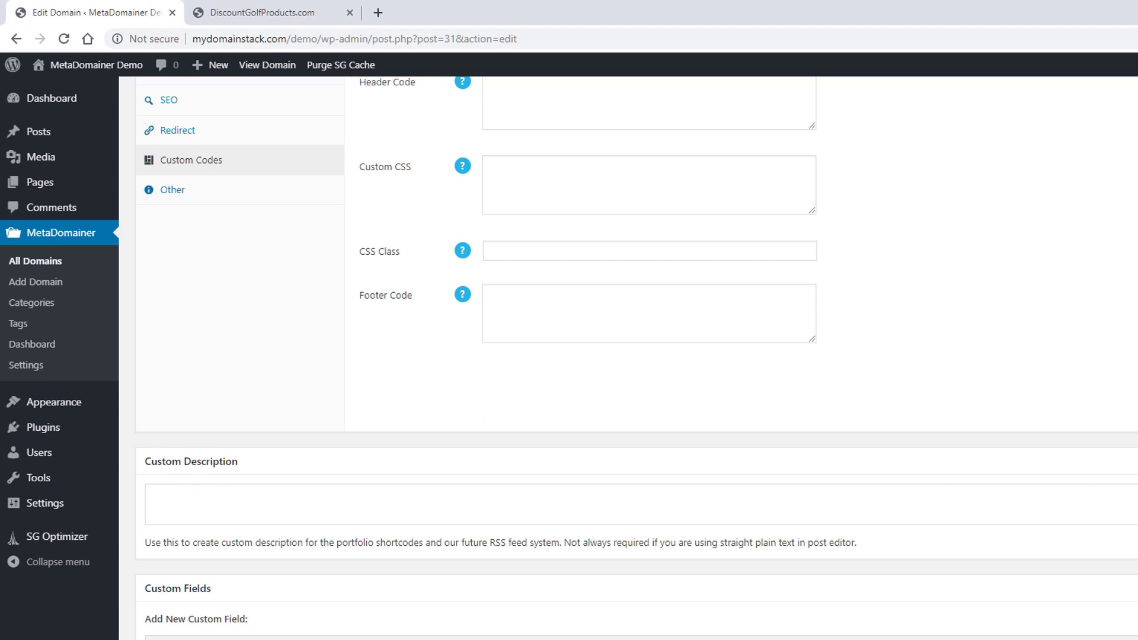
scroll(637, 358, up, 7)
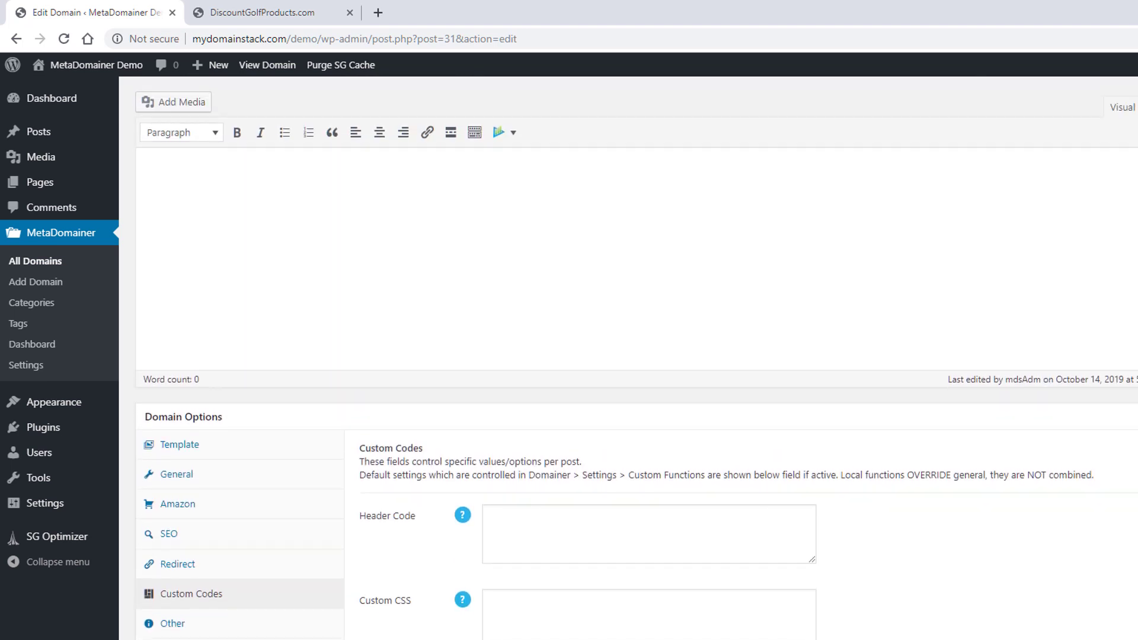
scroll(637, 358, up, 2)
scroll(637, 358, up, 1)
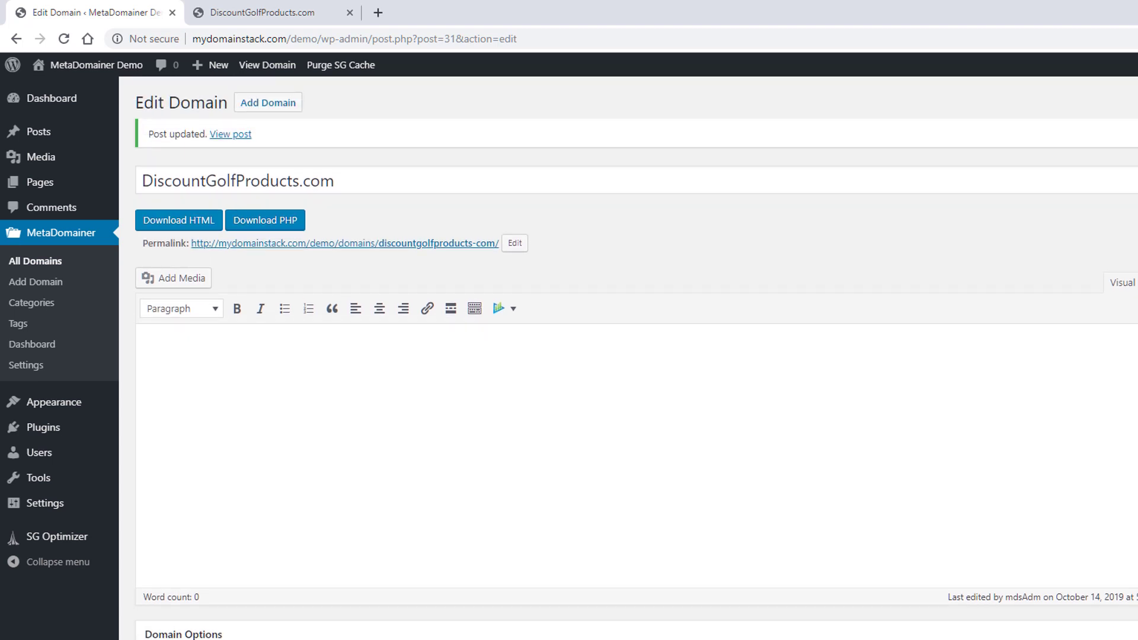
scroll(636, 358, down, 5)
click(169, 356)
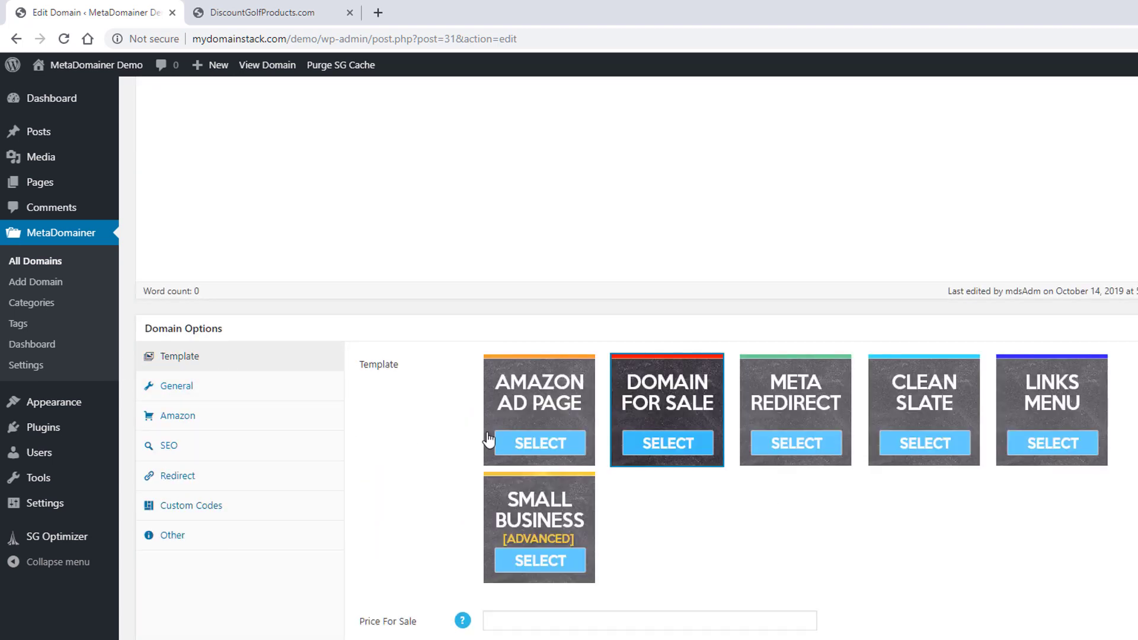
Switch the domain to the Amazon Ad Page template and set its search phrase to "Golf Shoes".
click(520, 410)
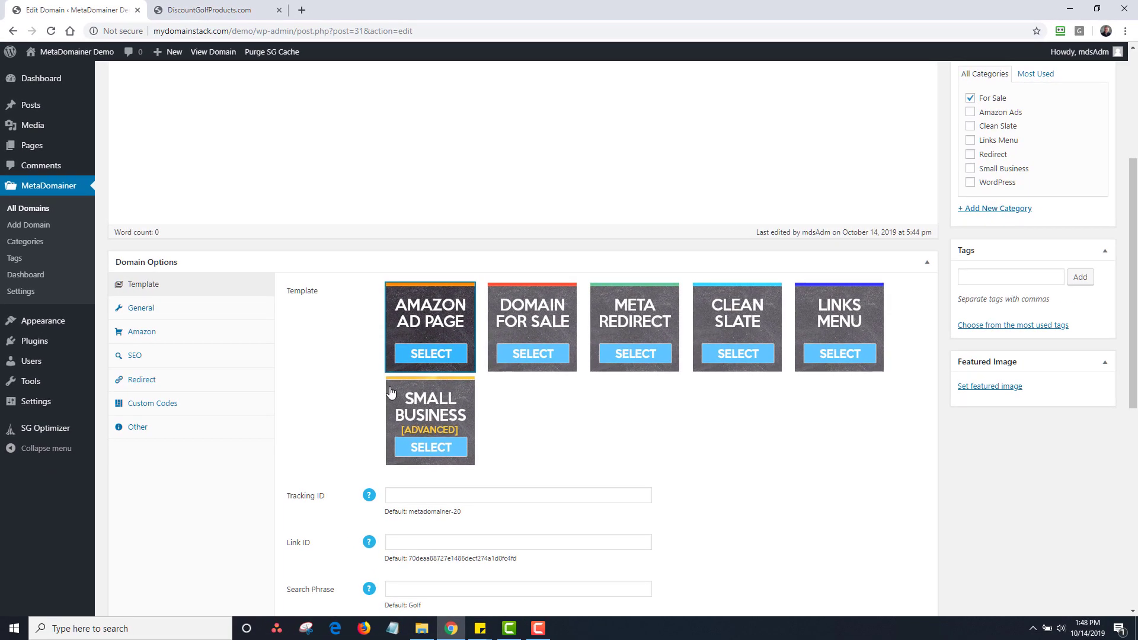
drag(1134, 221, 1136, 334)
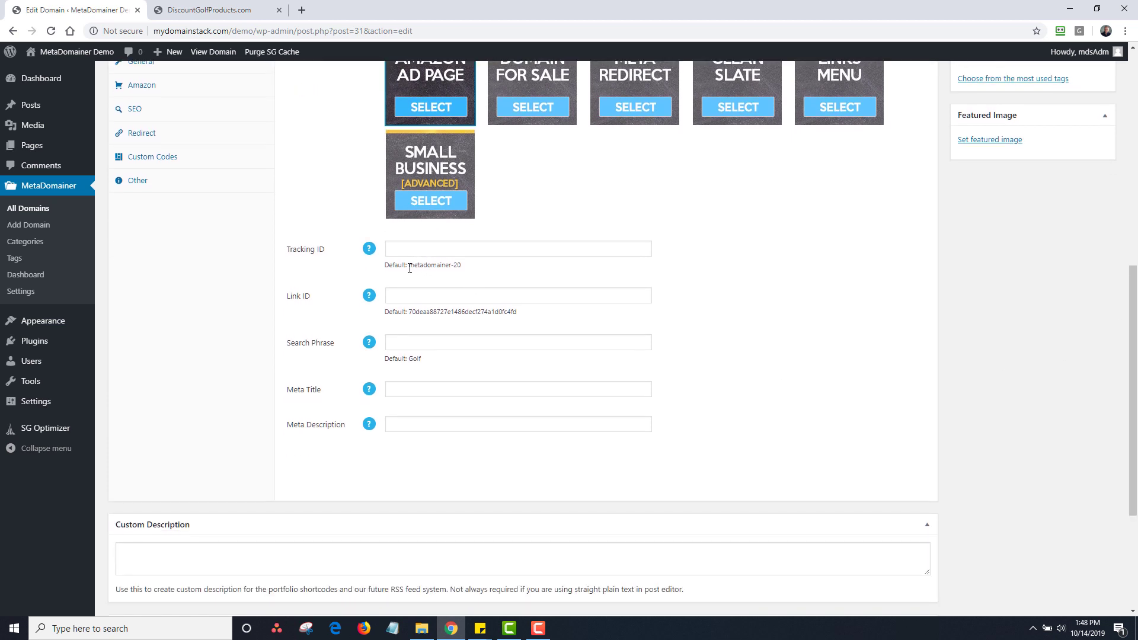
click(407, 346)
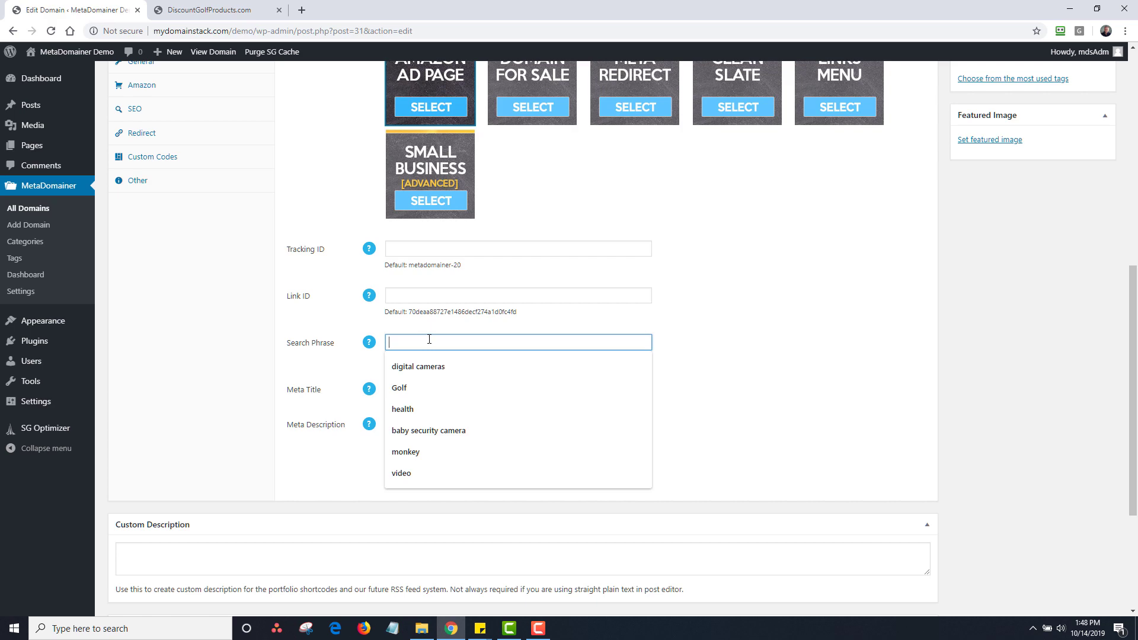
text(Golf Shoes)
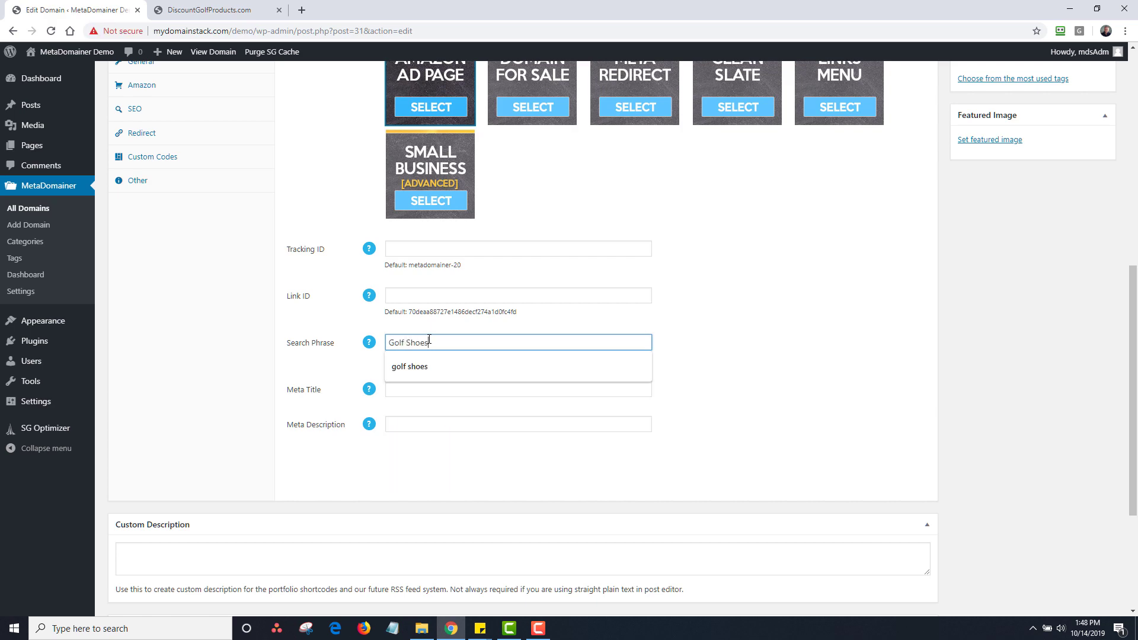
click(675, 330)
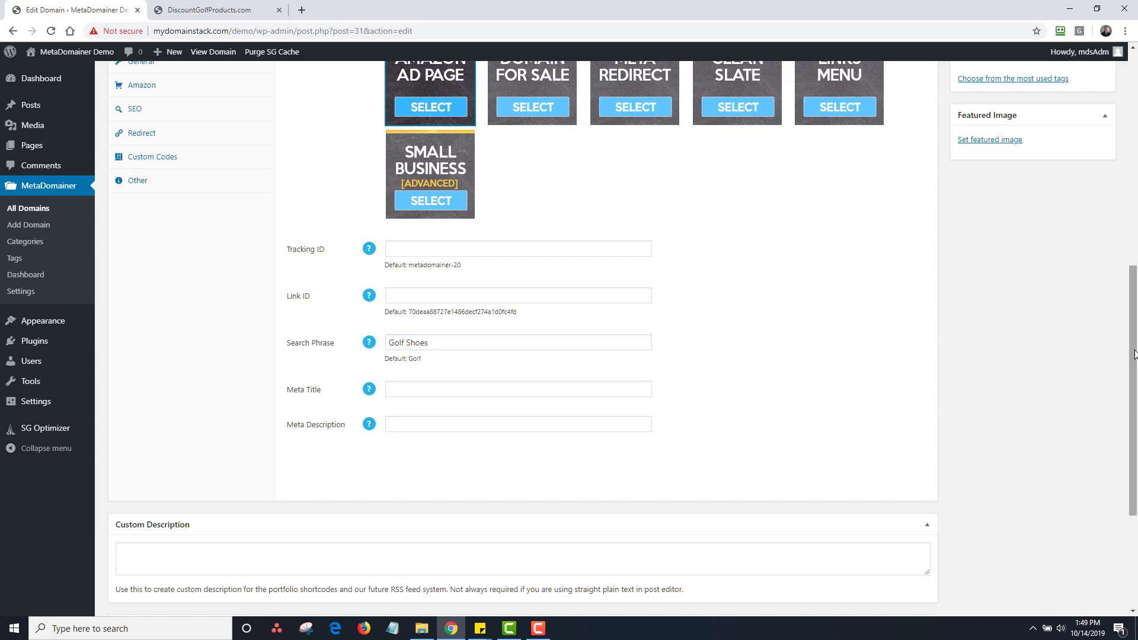
Add "Discount Golf Products" to the domain's content as a centred Heading 2.
scroll(1111, 218, up, 6)
scroll(296, 366, up, 2)
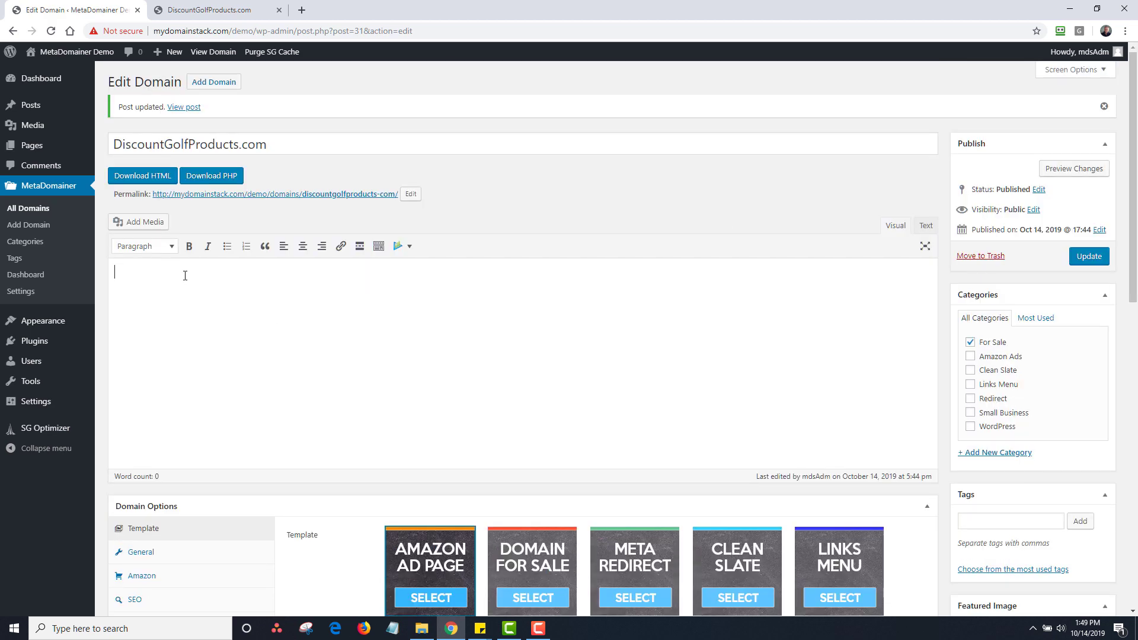
text(Discount Golf Producst)
key(BackSpace)
key(BackSpace)
text(ts)
drag(247, 276, 114, 272)
click(142, 246)
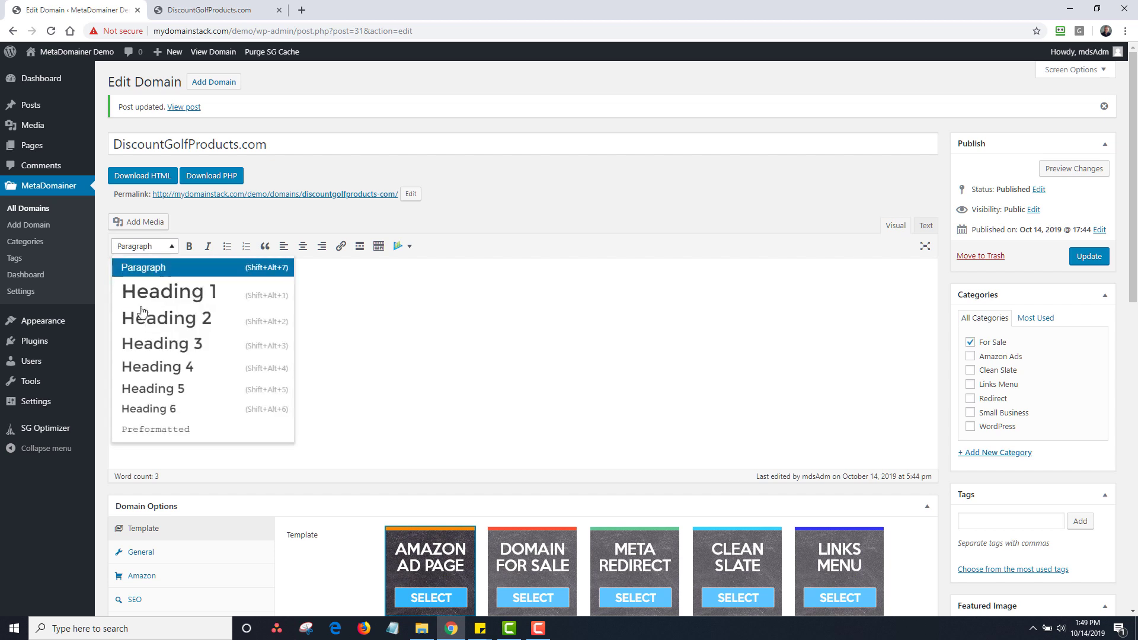
click(147, 318)
click(302, 246)
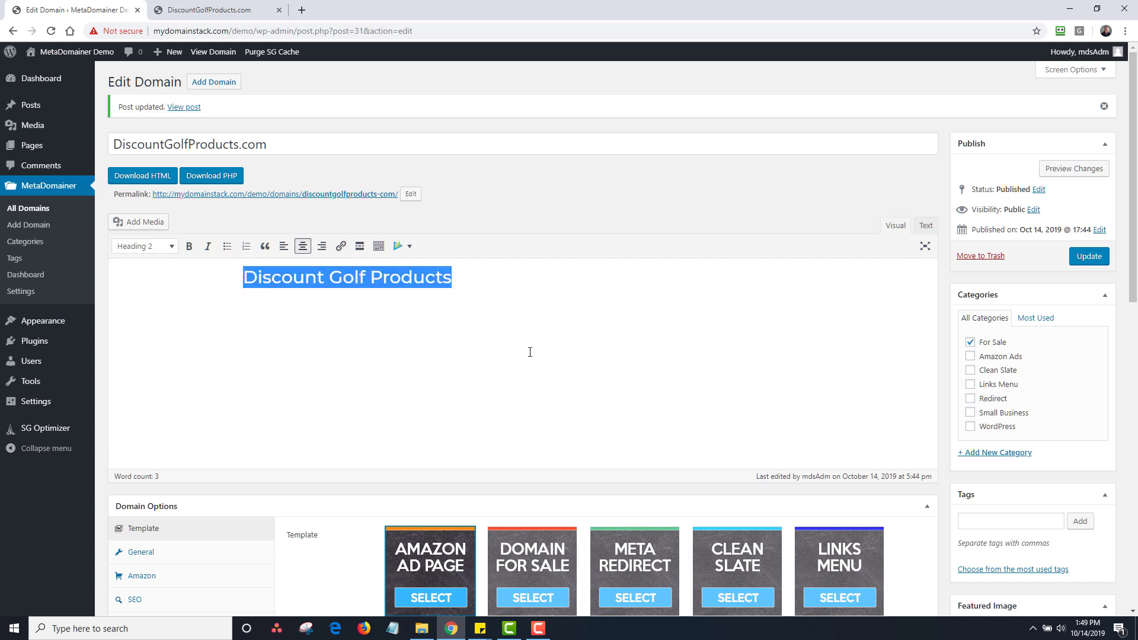
click(937, 289)
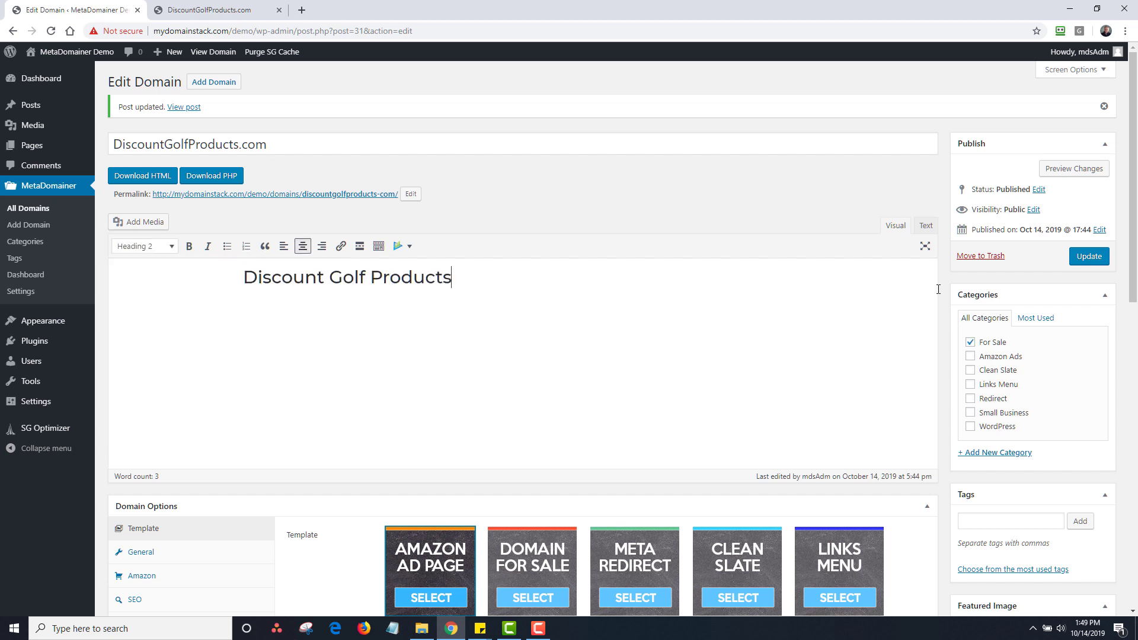
Update the domain, reload its live page to check the Amazon ad layout, and return to the domain editor.
click(1089, 258)
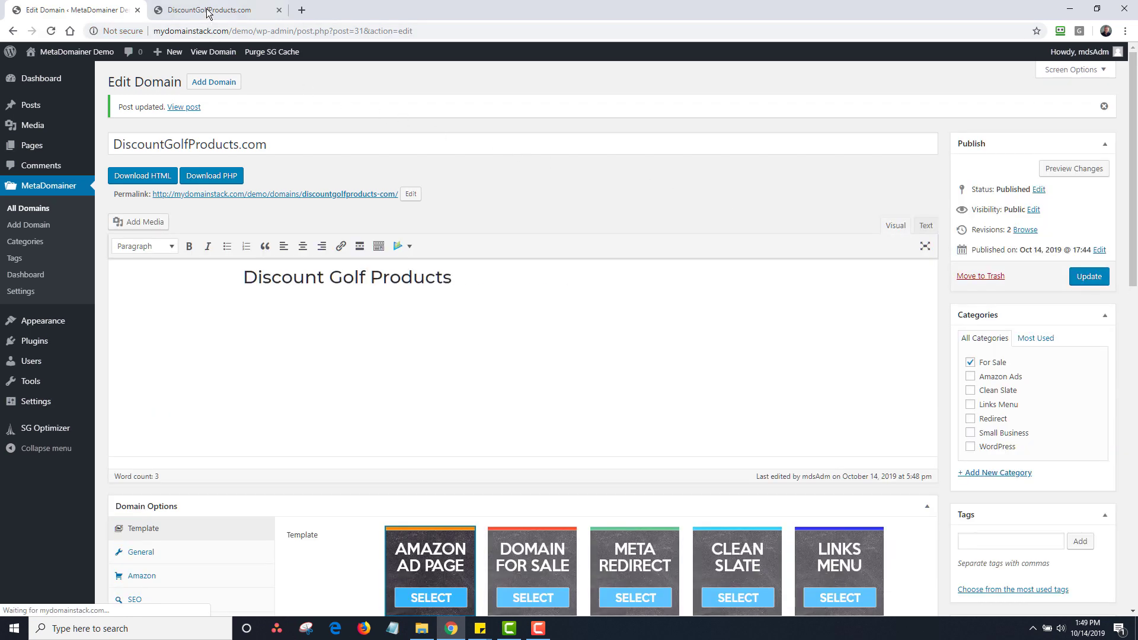
click(211, 10)
click(51, 30)
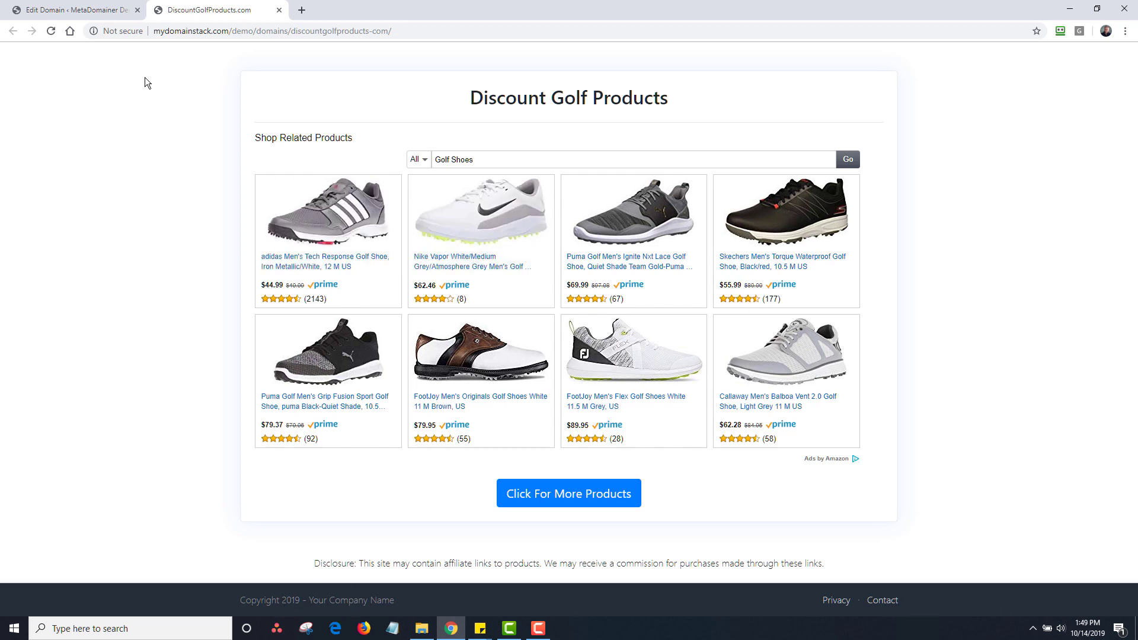
click(76, 10)
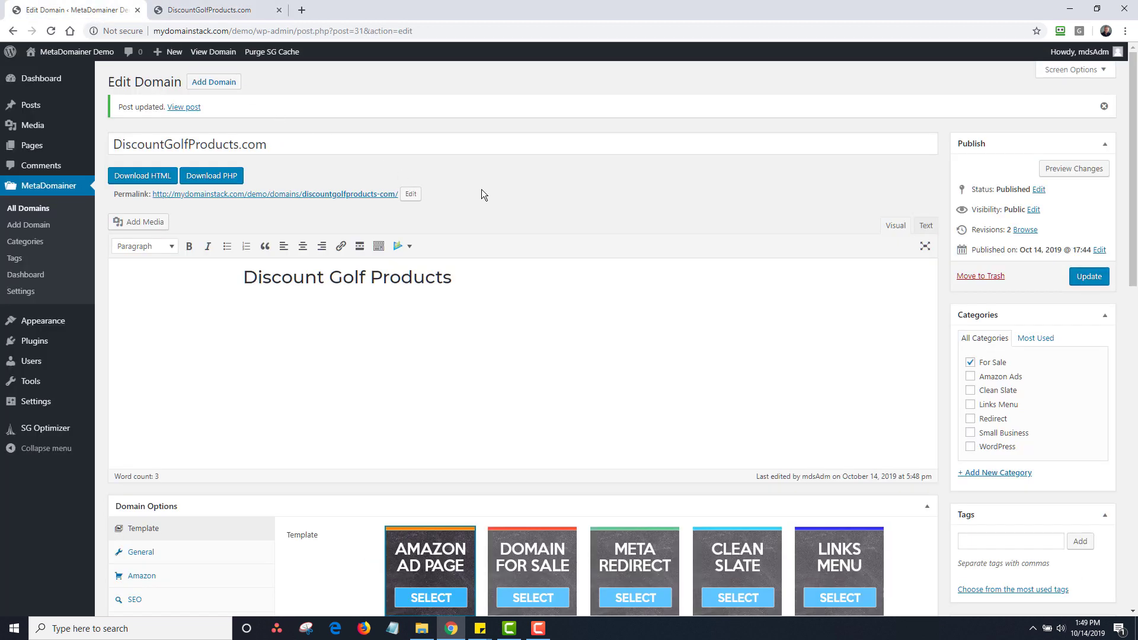